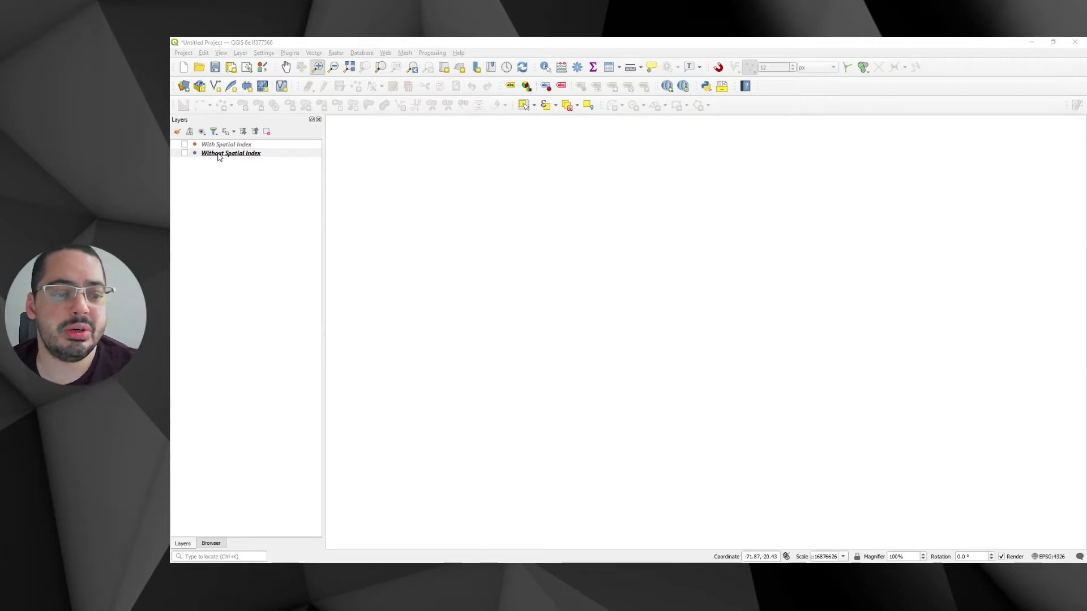
Rename the "Without Spatial Index" layer to "AIXM Without Spatial Index"
{"action": "left_click", "coordinate": [218, 154]}
{"action": "left_click", "coordinate": [219, 154]}
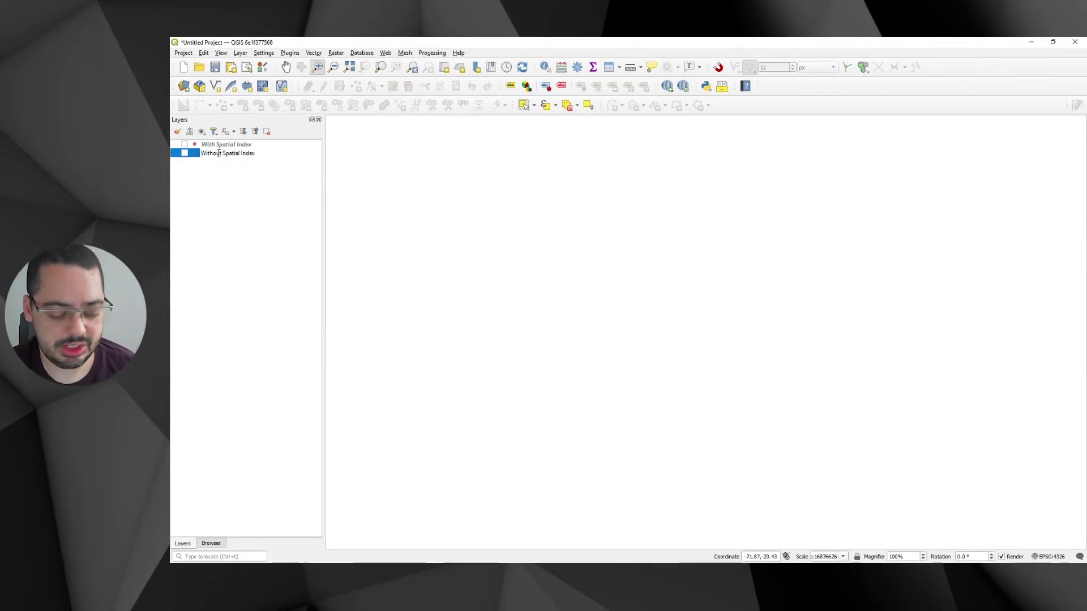
{"action": "key", "text": "Home"}
{"action": "type", "text": "AIXM"}
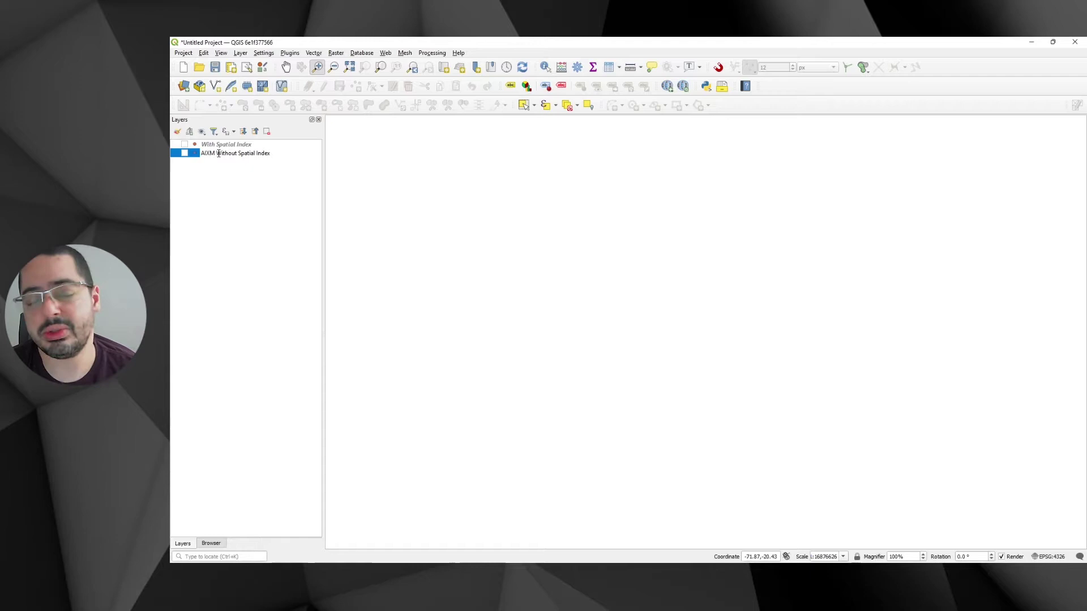
{"action": "key", "text": "Return"}
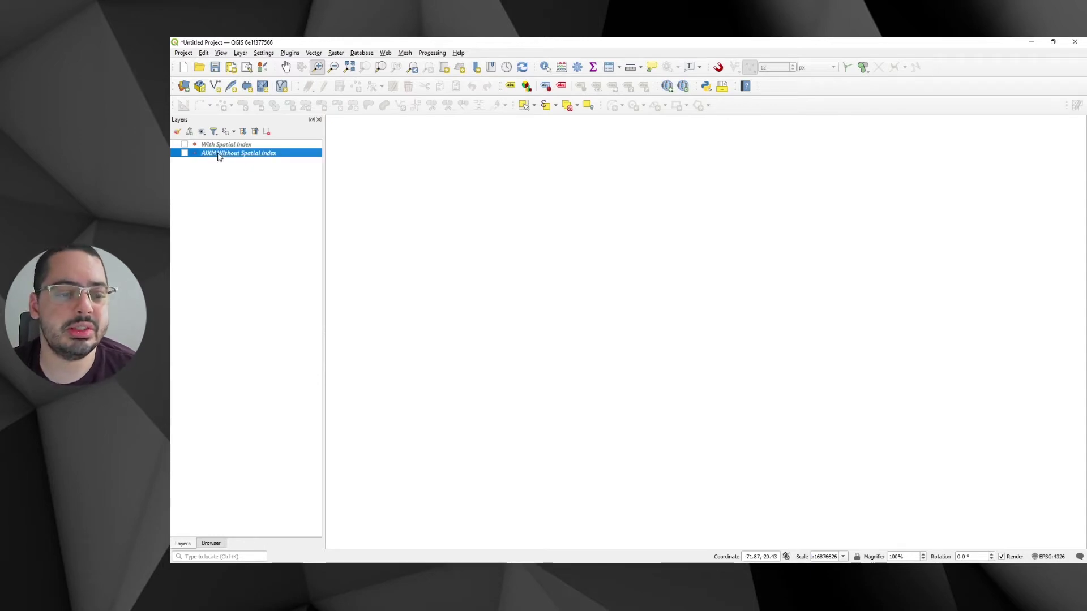
Rename the "With Spatial Index" layer to "Shapefile With Spatial Index"
{"action": "left_click", "coordinate": [220, 145]}
{"action": "left_click", "coordinate": [220, 144]}
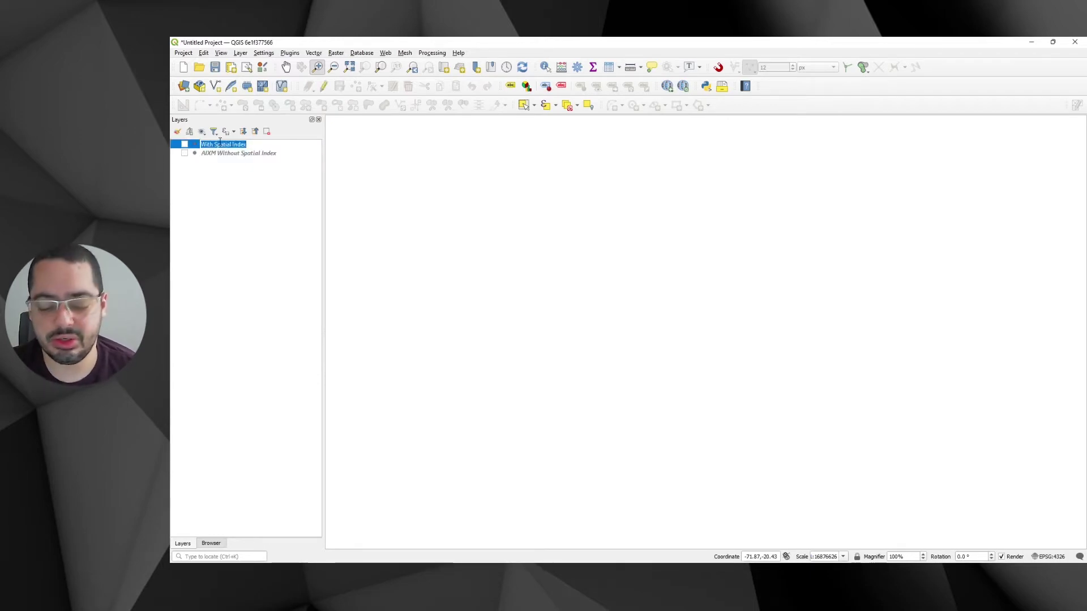
{"action": "key", "text": "Home"}
{"action": "type", "text": "Shapefile"}
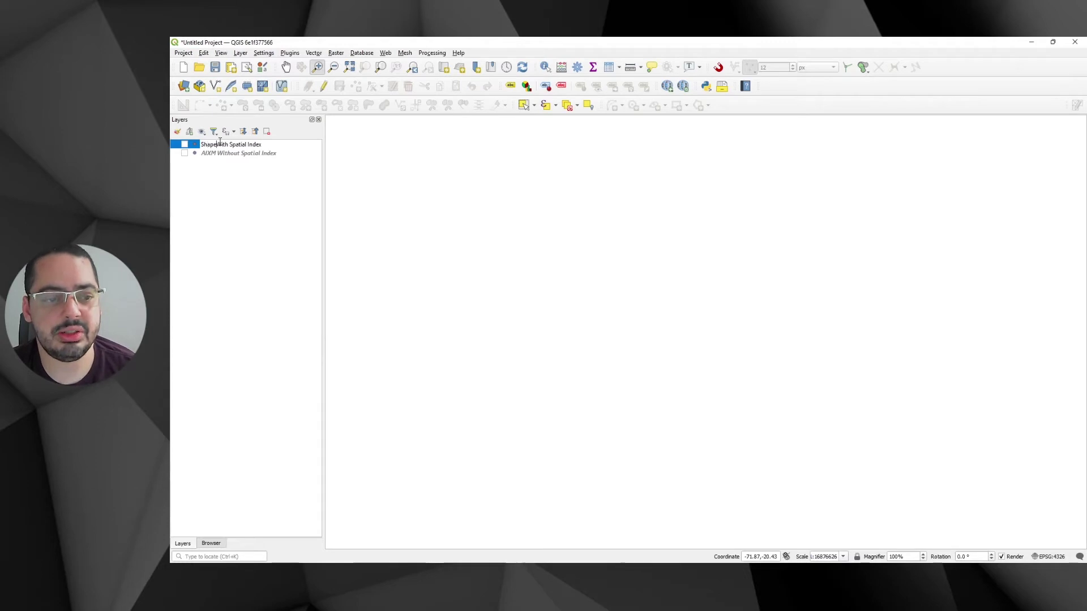
{"action": "key", "text": "Return"}
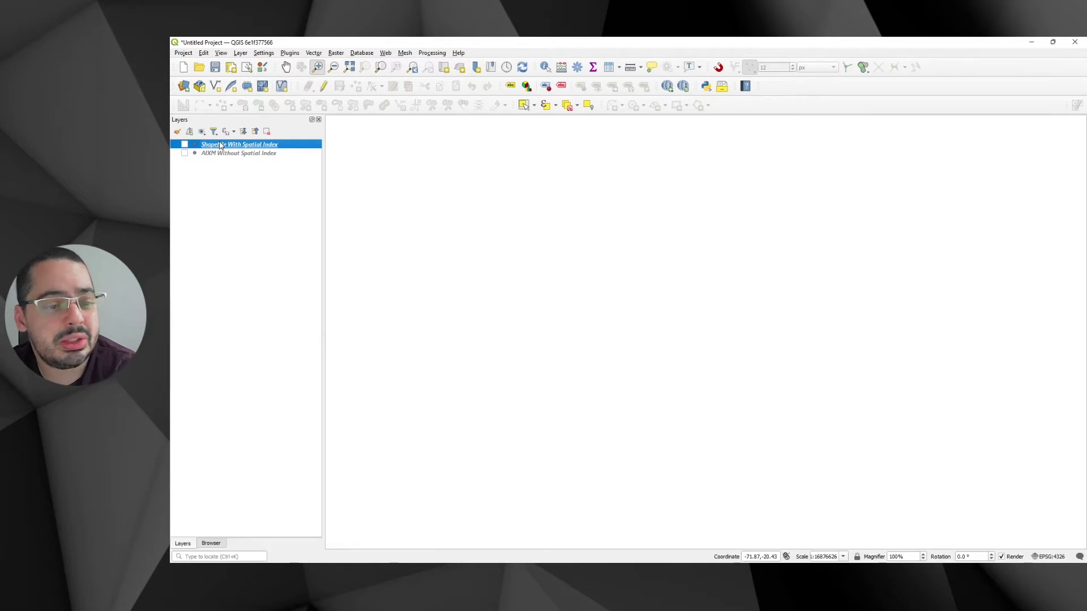
Display the AIXM Without Spatial Index layer on the map to watch how it draws
{"action": "left_click", "coordinate": [207, 154]}
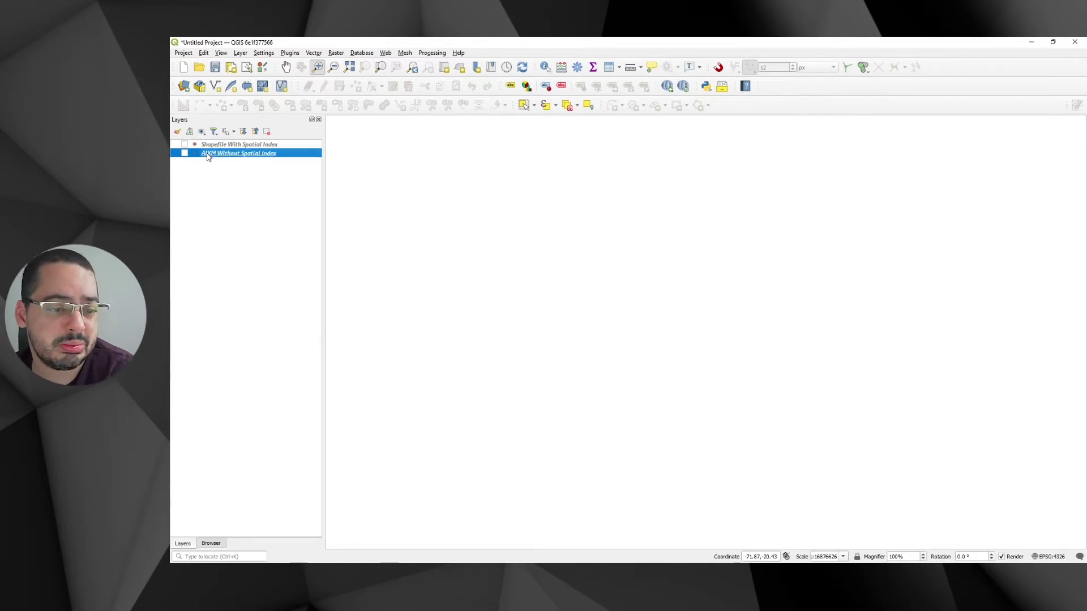
{"action": "left_click", "coordinate": [185, 154]}
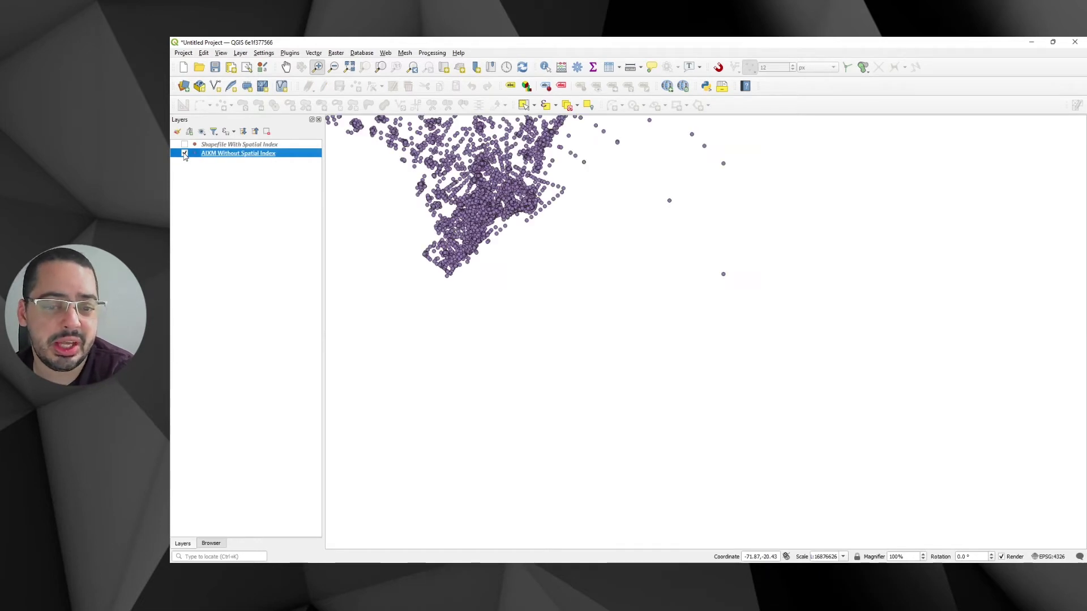
{"action": "right_click", "coordinate": [224, 160]}
{"action": "key", "text": "Escape"}
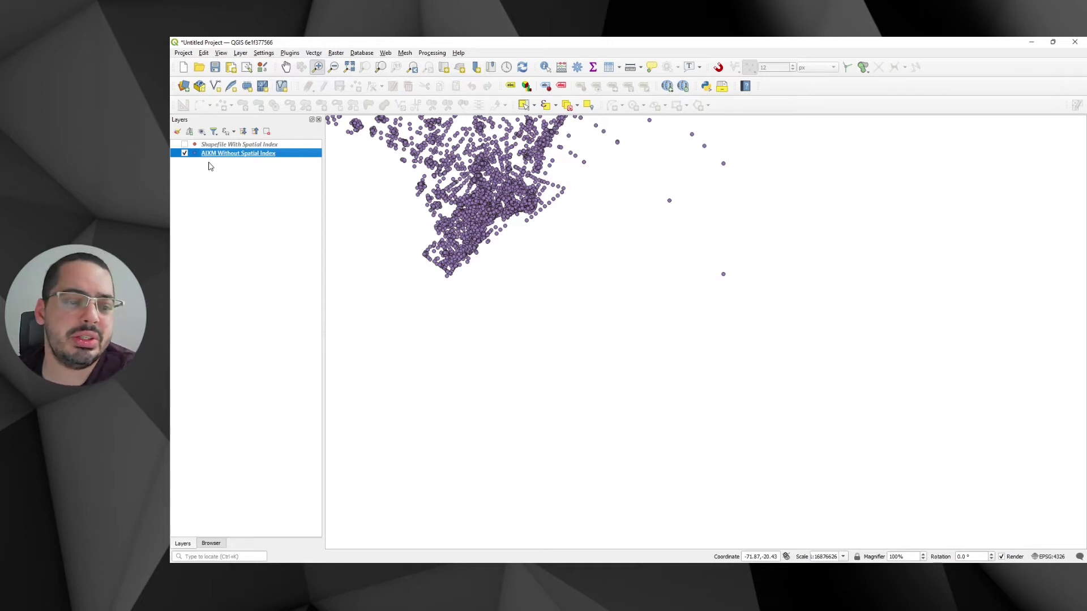
Hide the AIXM layer, show the Shapefile With Spatial Index layer and zoom the map to that layer's extent
{"action": "left_click", "coordinate": [185, 153]}
{"action": "left_click", "coordinate": [185, 144]}
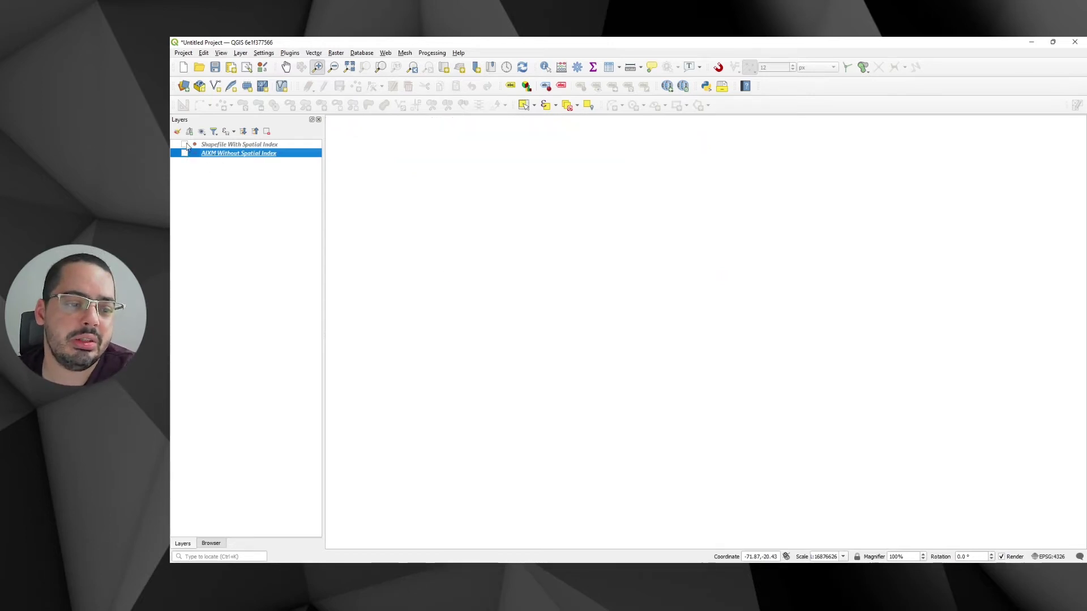
{"action": "left_click", "coordinate": [223, 148]}
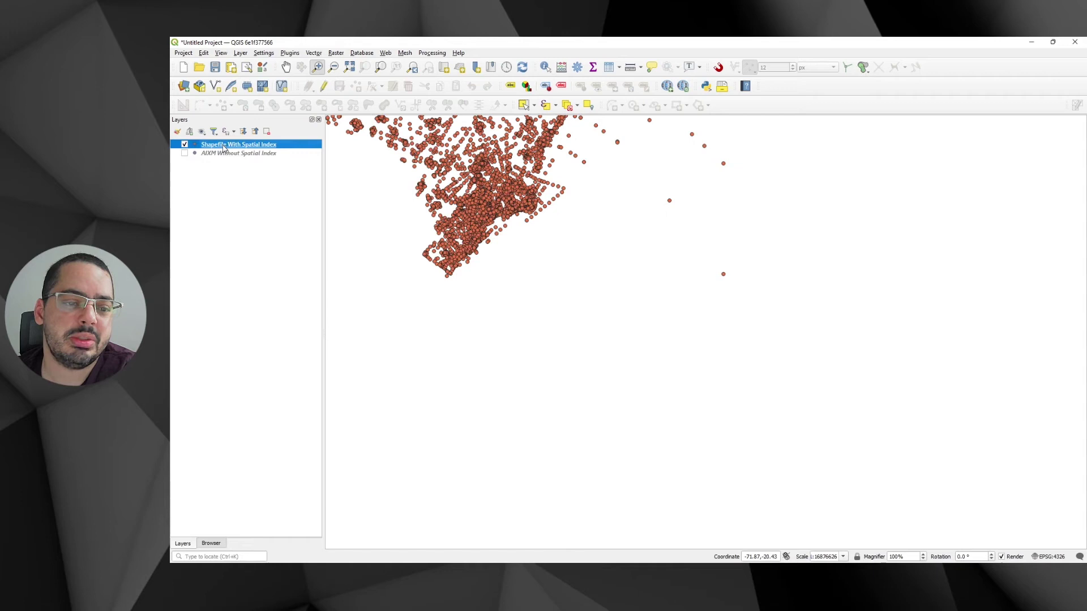
{"action": "right_click", "coordinate": [224, 148]}
{"action": "left_click", "coordinate": [241, 155]}
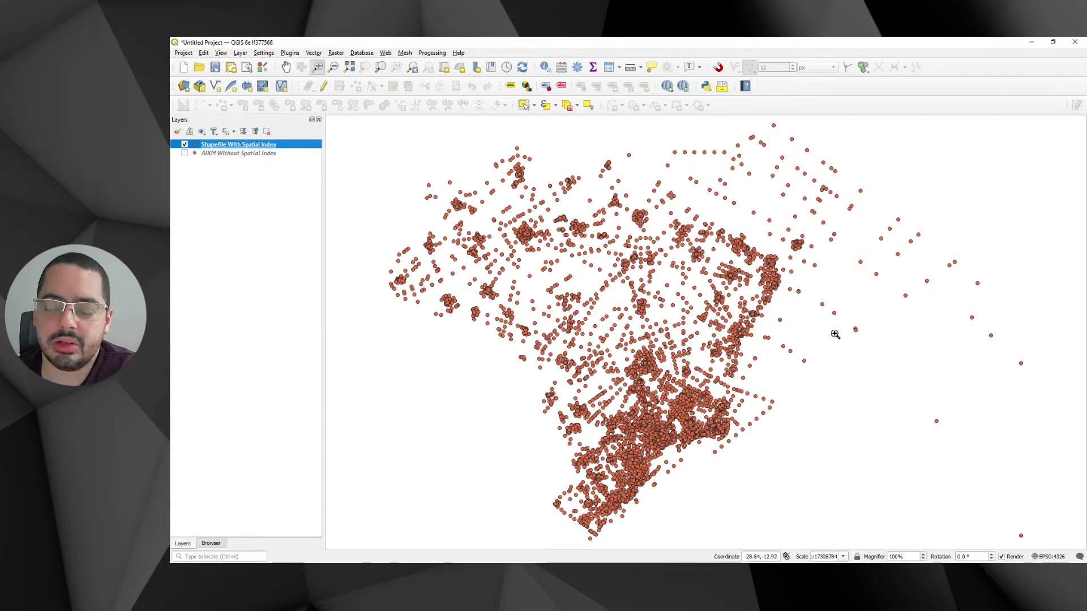
Show only the AIXM Without Spatial Index layer and bring all of its points into the map view
{"action": "left_click", "coordinate": [184, 145]}
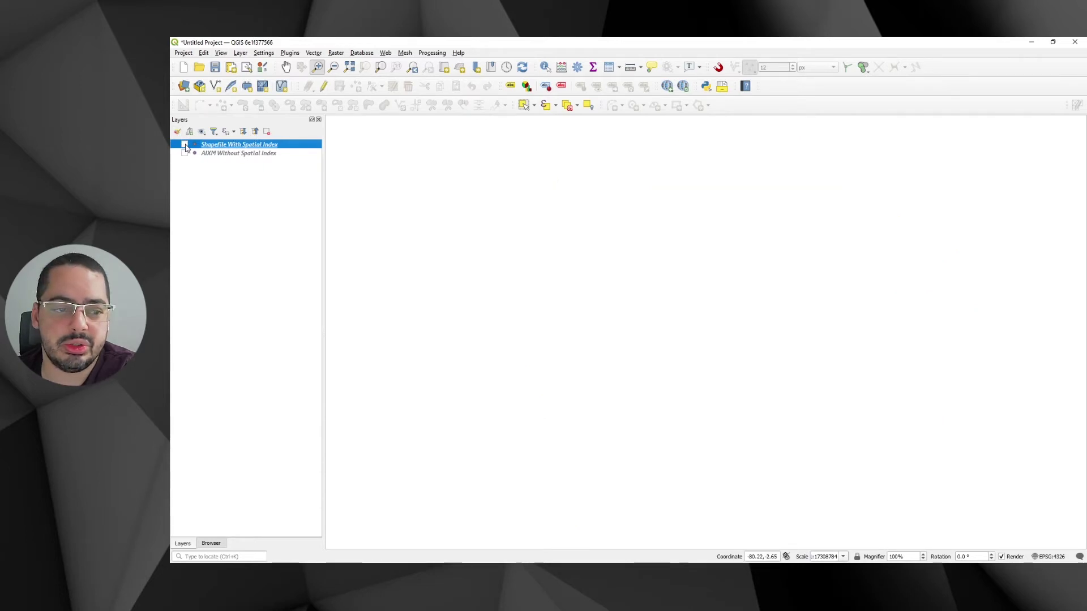
{"action": "left_click", "coordinate": [185, 153]}
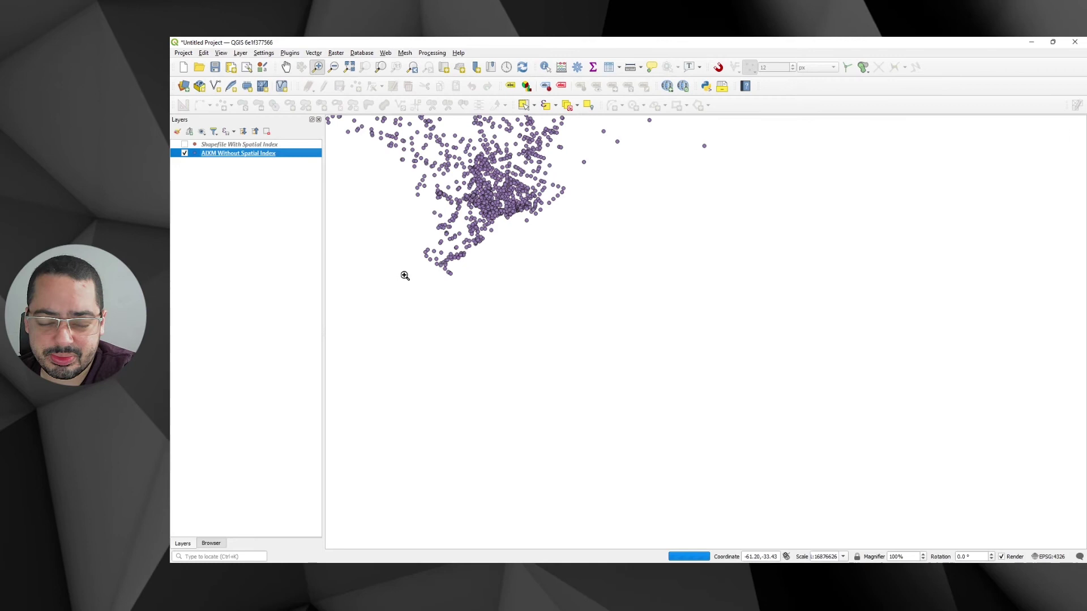
{"action": "left_click_drag", "start_coordinate": [491, 178], "coordinate": [642, 408]}
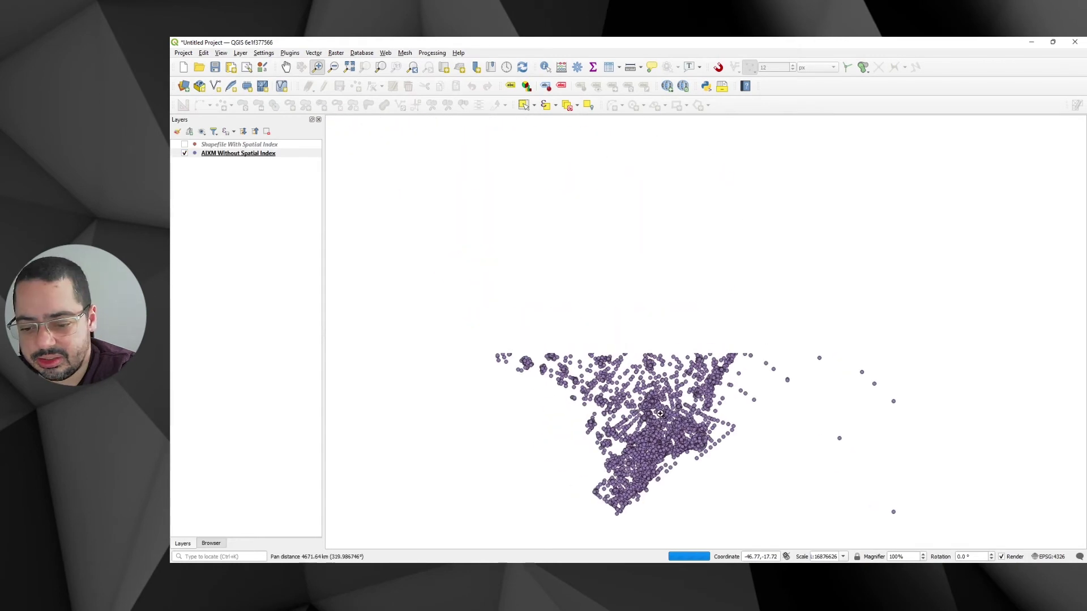
{"action": "scroll", "coordinate": [661, 414], "scroll_direction": "down", "scroll_amount": 1}
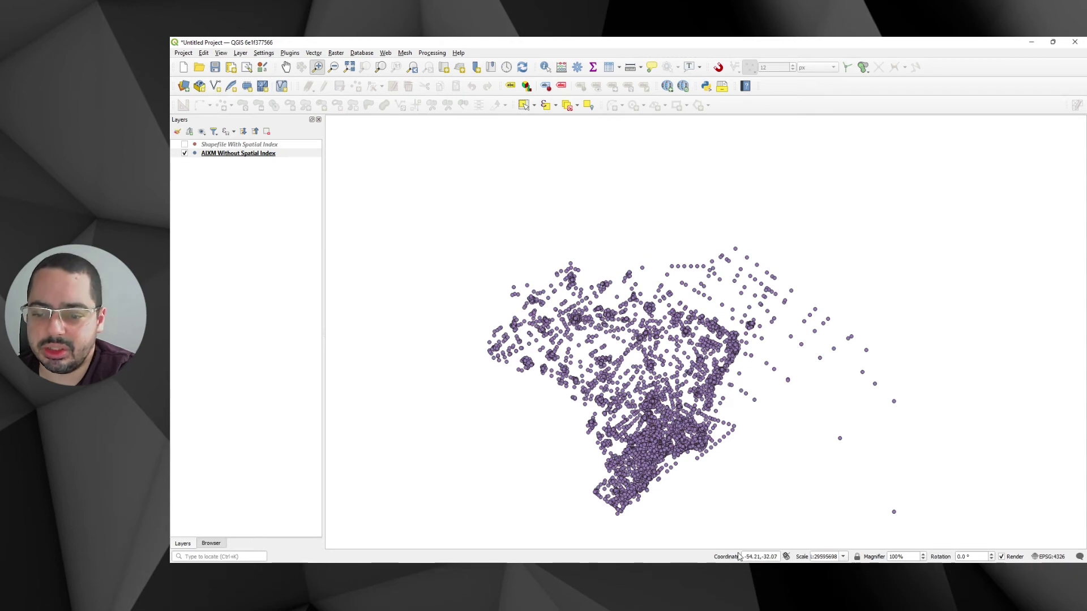
Show only the Shapefile With Spatial Index layer and fit its whole spread of points in the map
{"action": "left_click", "coordinate": [185, 155]}
{"action": "left_click", "coordinate": [184, 153]}
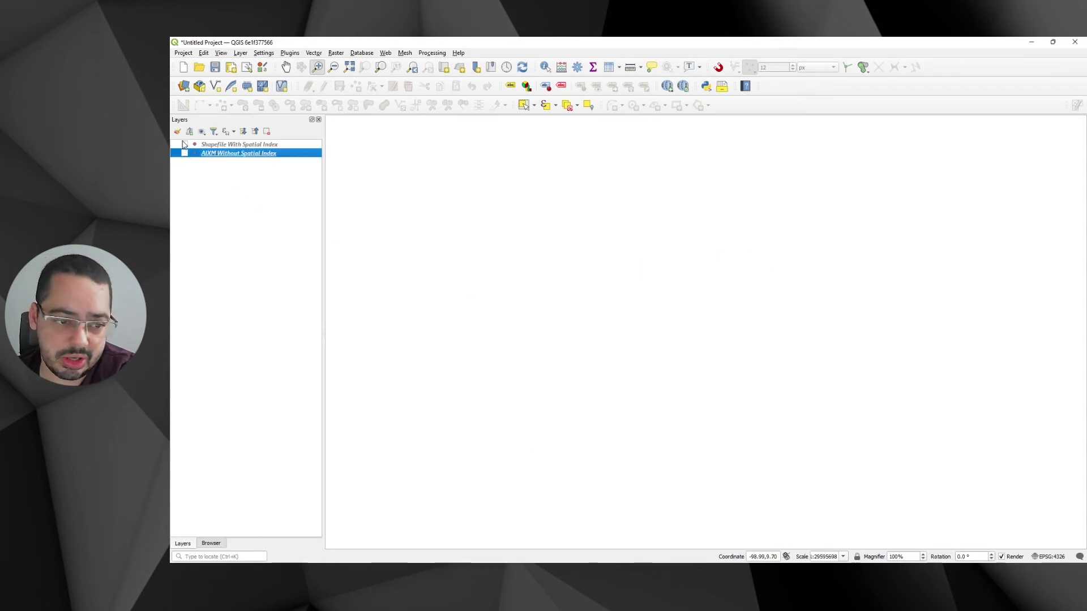
{"action": "left_click", "coordinate": [185, 144]}
{"action": "left_click", "coordinate": [222, 146]}
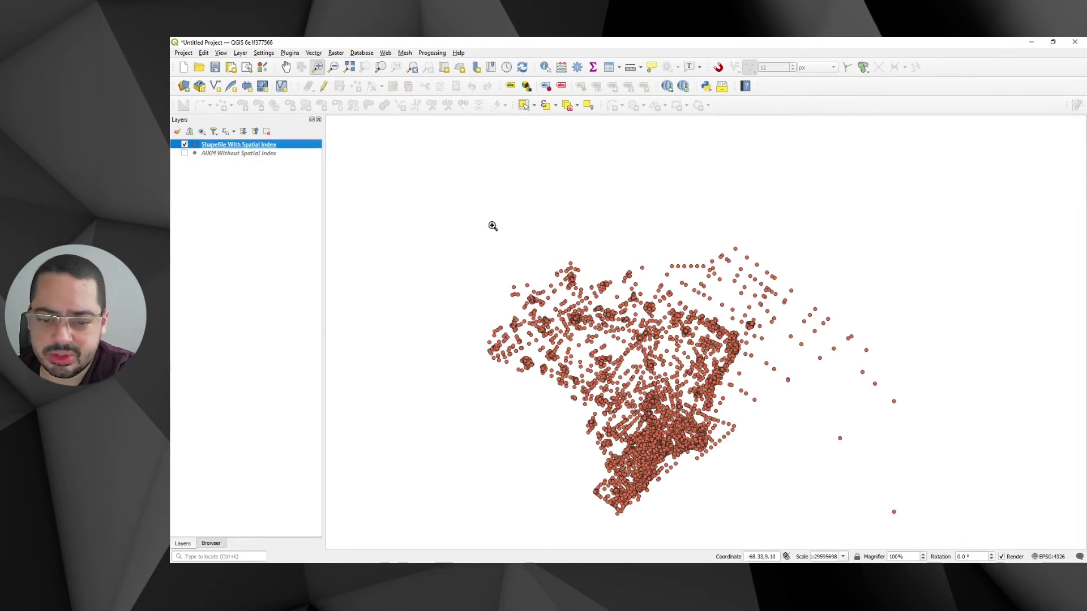
{"action": "left_click_drag", "start_coordinate": [475, 218], "coordinate": [936, 531]}
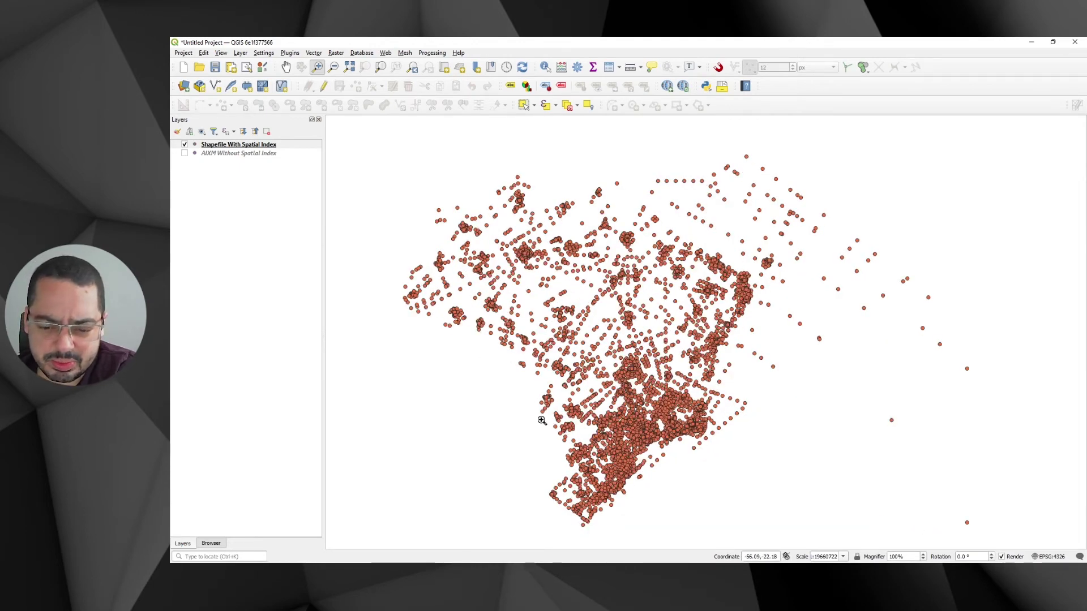
Examine how quickly the shapefile layer redraws at close and wide scales, starting from its dense southern point cluster
{"action": "left_click_drag", "start_coordinate": [526, 433], "coordinate": [651, 534]}
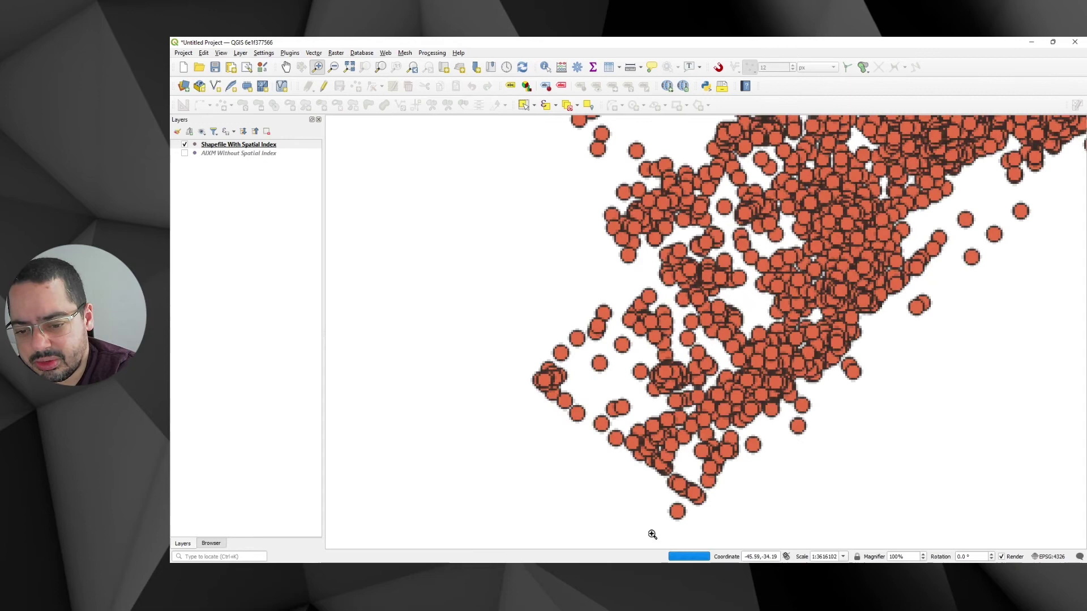
{"action": "left_click_drag", "start_coordinate": [656, 372], "coordinate": [419, 513]}
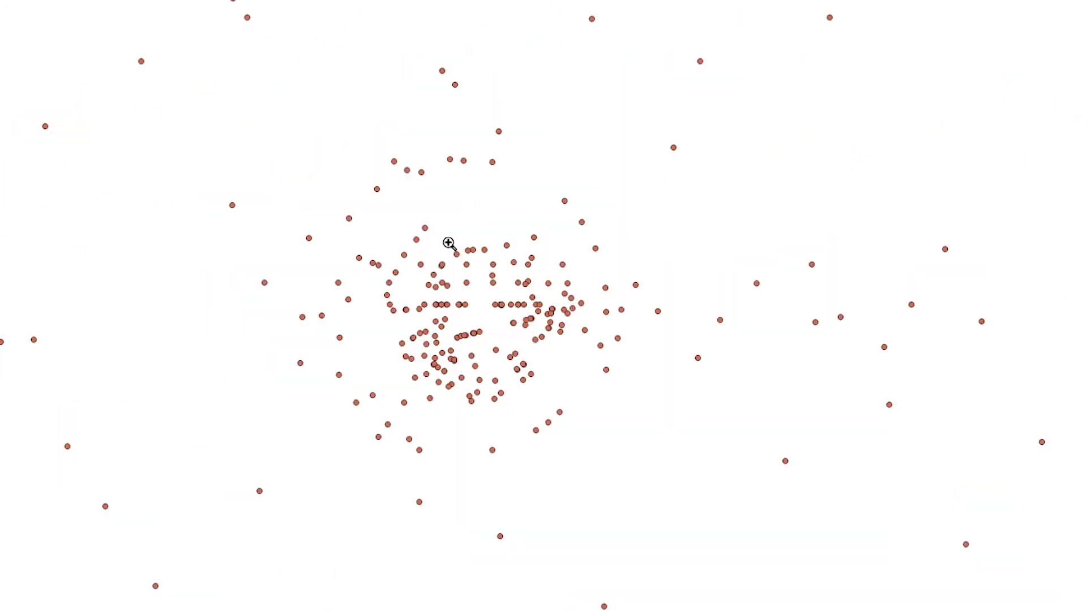
{"action": "left_click_drag", "start_coordinate": [448, 242], "coordinate": [402, 133]}
{"action": "left_click_drag", "start_coordinate": [224, 64], "coordinate": [726, 435]}
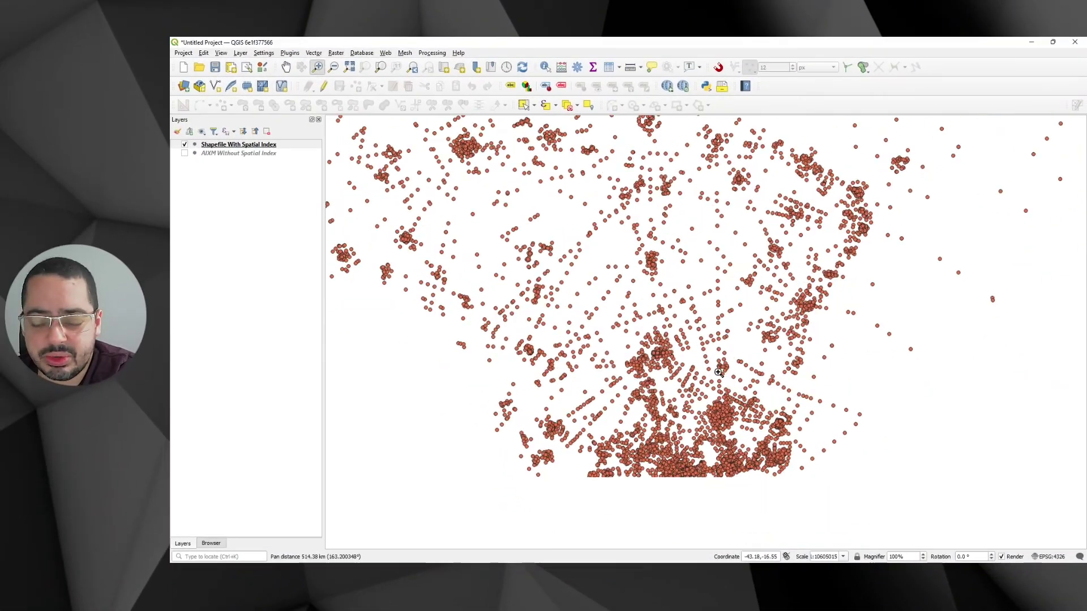
{"action": "scroll", "coordinate": [719, 373], "scroll_direction": "up", "scroll_amount": 3}
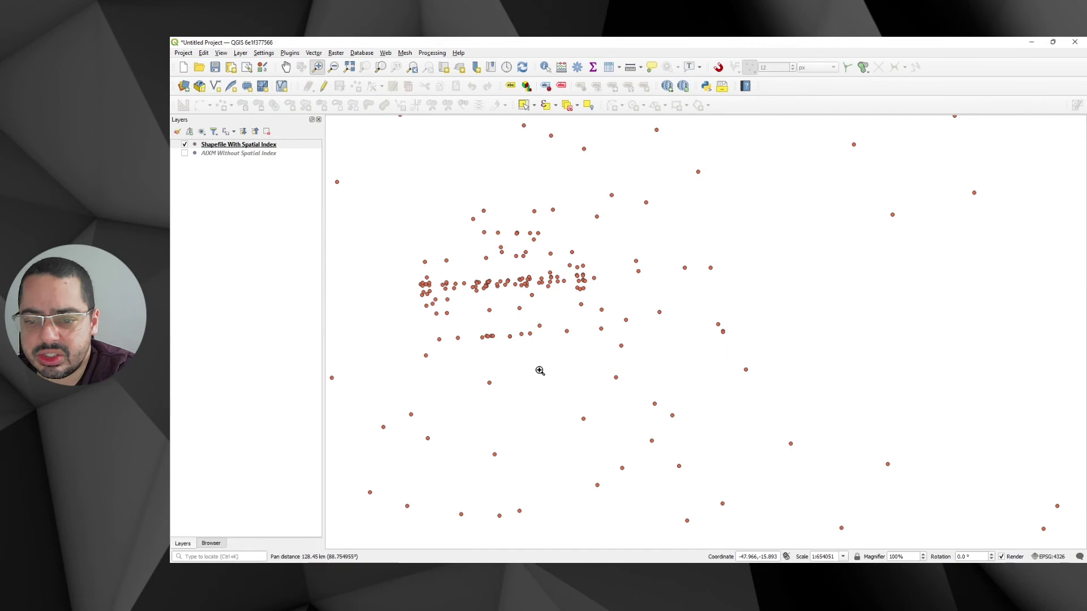
Show only the AIXM Without Spatial Index layer and examine its redraw speed across the areas west of the dense point row
{"action": "left_click", "coordinate": [184, 145]}
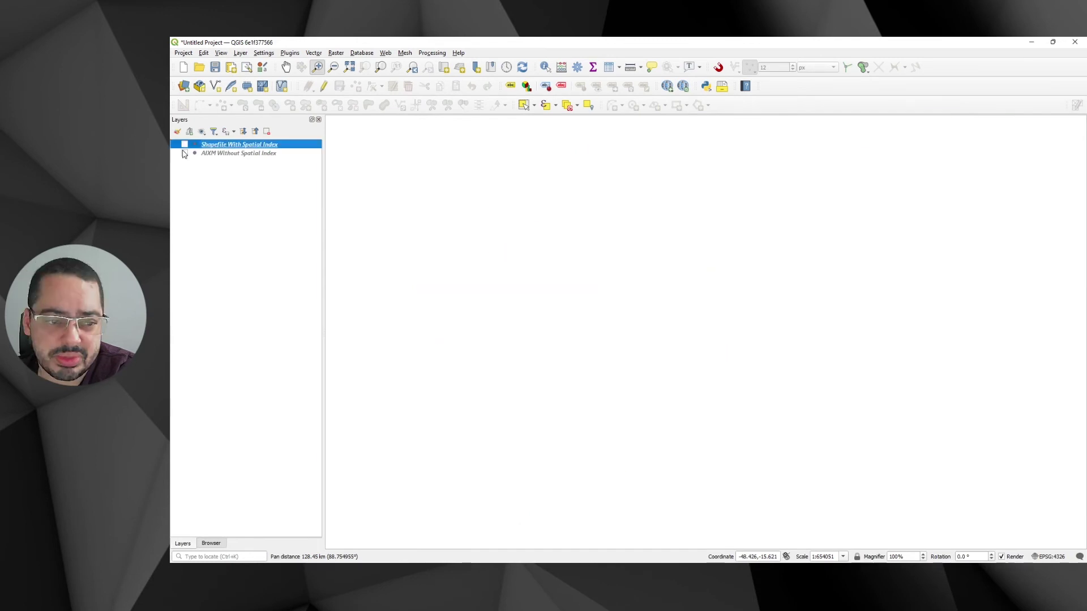
{"action": "left_click", "coordinate": [184, 153]}
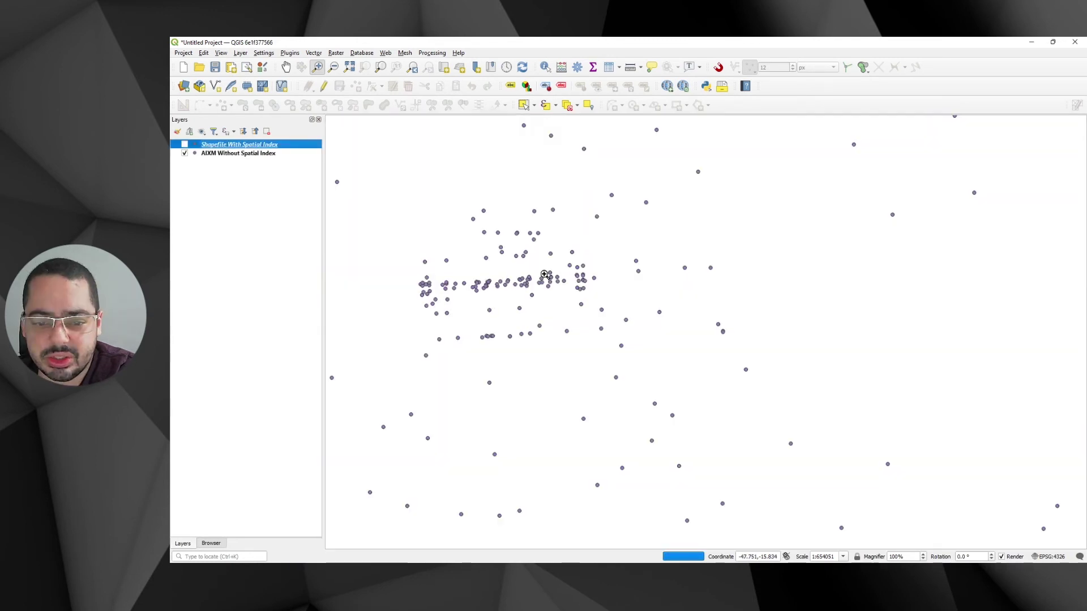
{"action": "left_click_drag", "start_coordinate": [544, 274], "coordinate": [743, 273]}
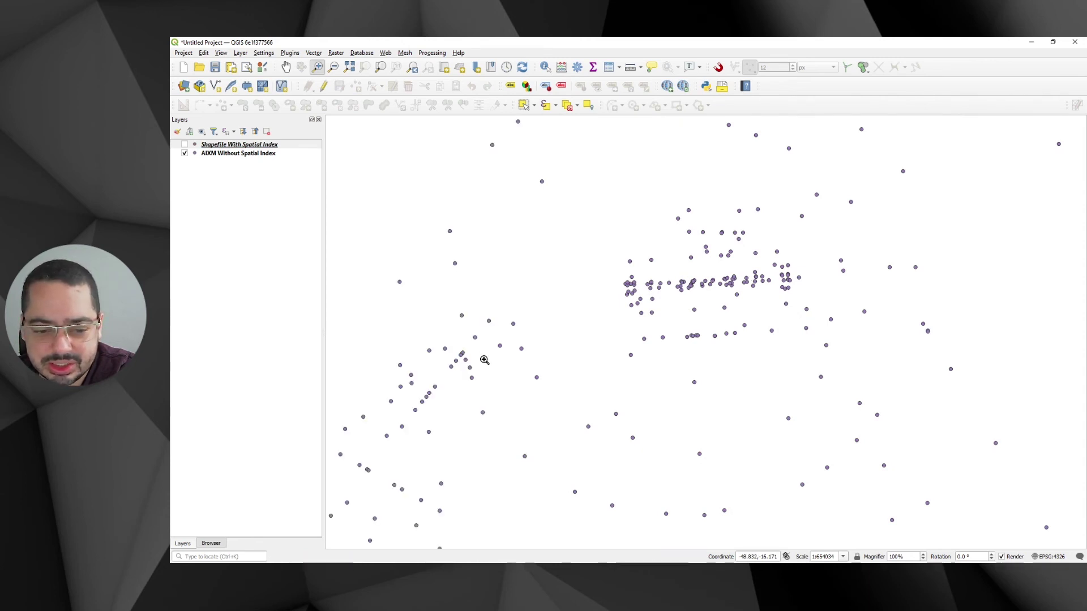
{"action": "left_click_drag", "start_coordinate": [484, 359], "coordinate": [783, 251]}
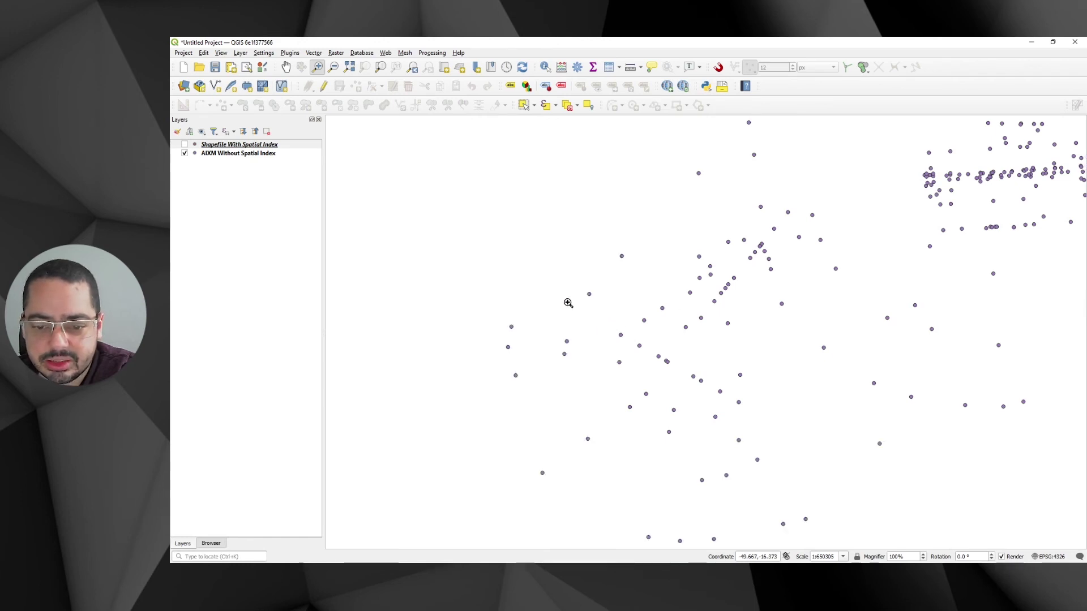
{"action": "left_click_drag", "start_coordinate": [569, 303], "coordinate": [845, 345]}
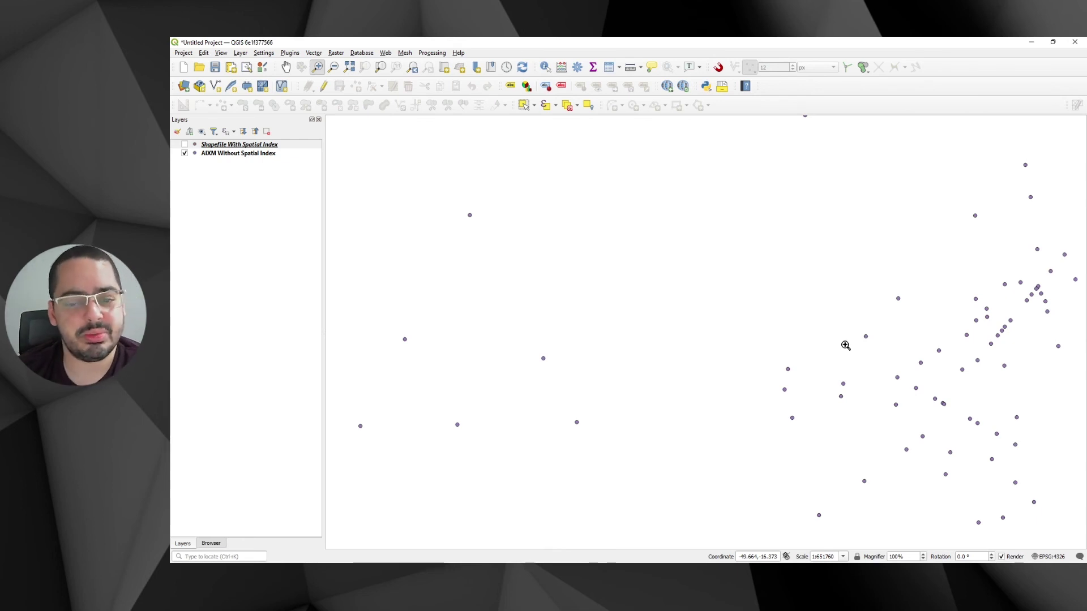
{"action": "scroll", "coordinate": [777, 264], "scroll_direction": "down", "scroll_amount": 1}
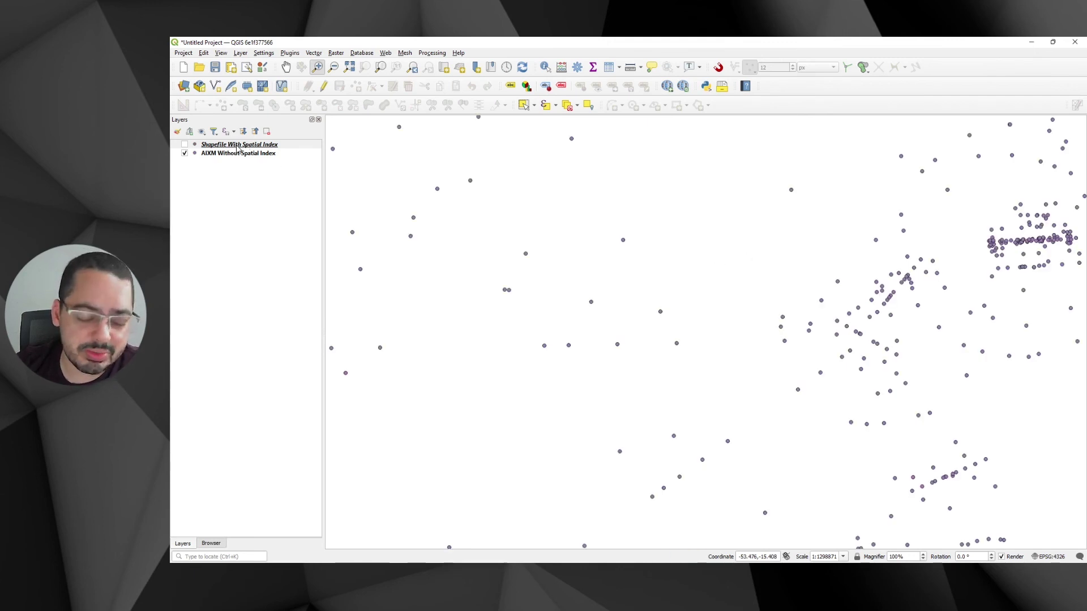
{"action": "mouse_move", "coordinate": [237, 146]}
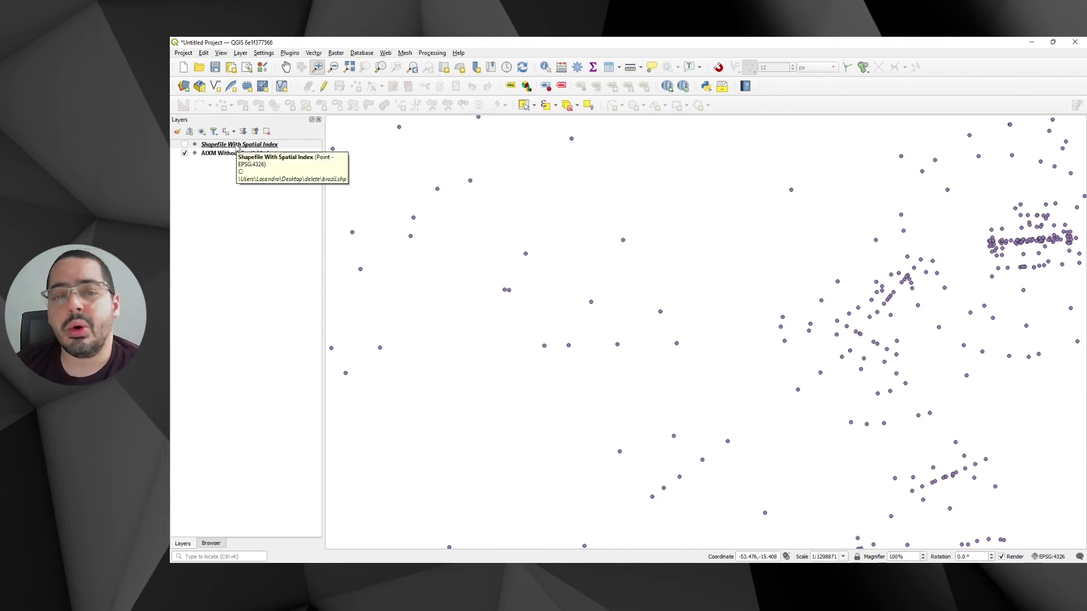